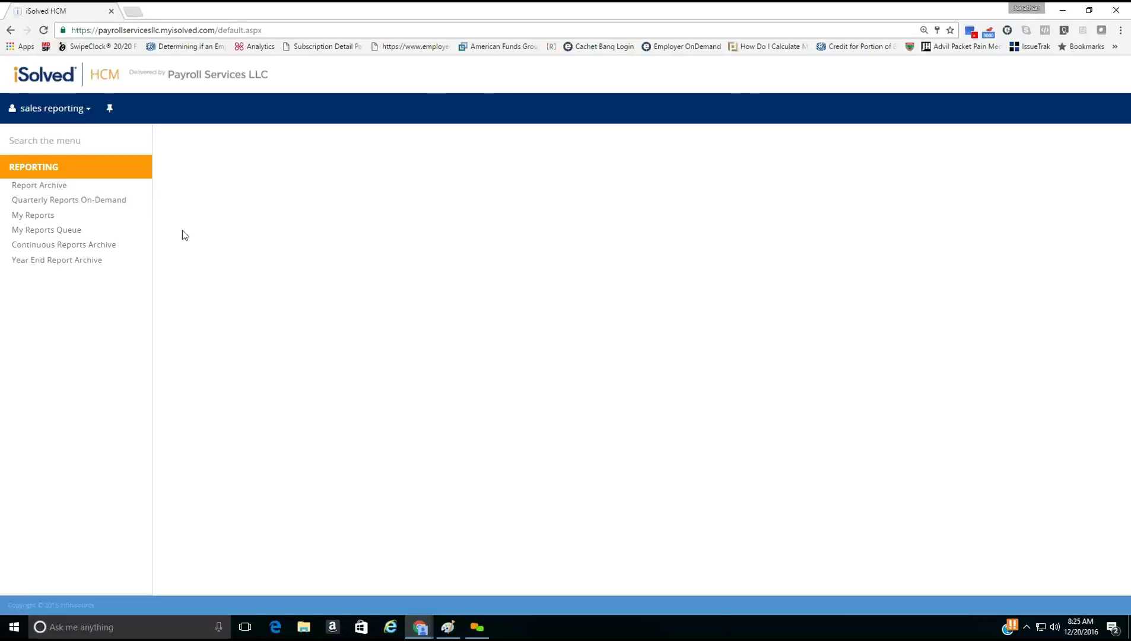
Open the Report Archive and view the Payroll Register and Payroll Summary output details.
{"action": "left_click", "coordinate": [40, 187]}
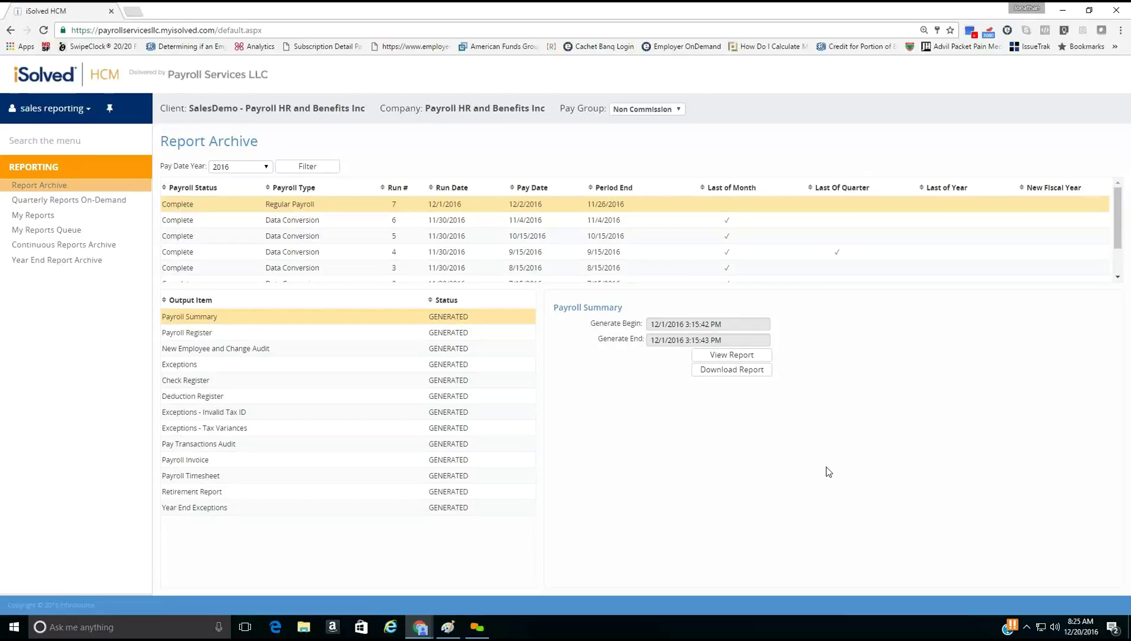
{"action": "left_click", "coordinate": [188, 334]}
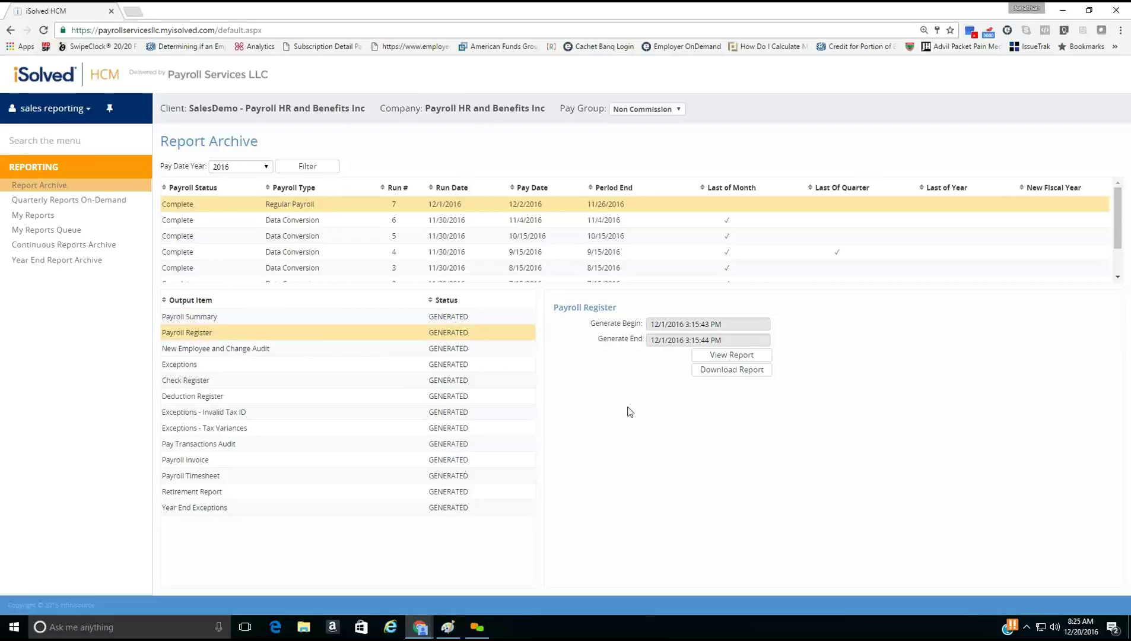
{"action": "left_click", "coordinate": [209, 320]}
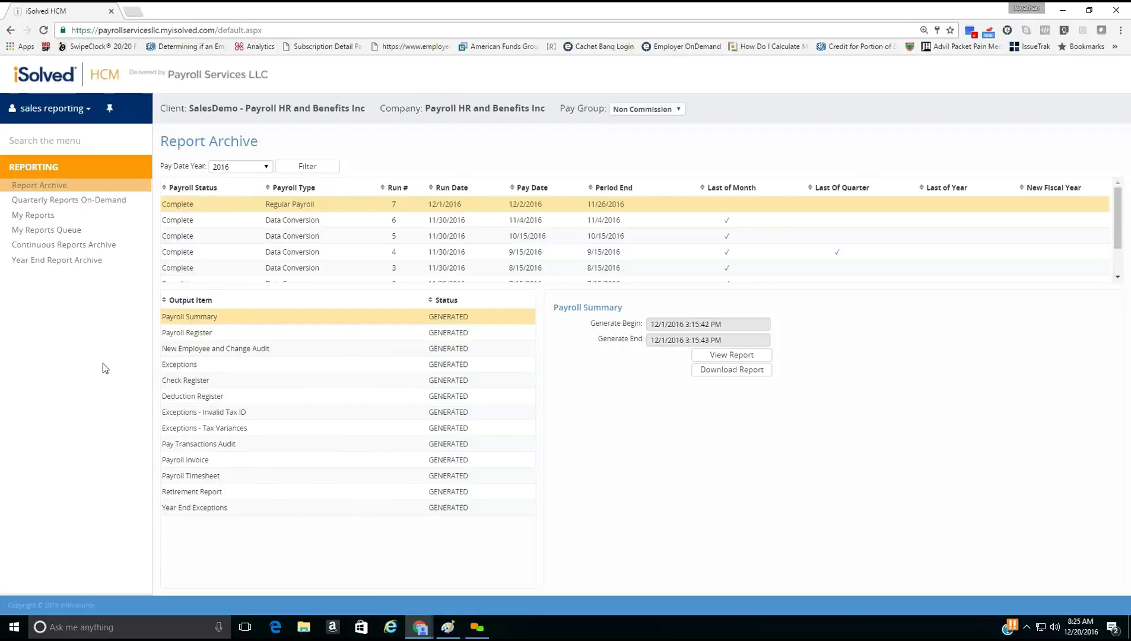
Open the Continuous Reports Archive and select the latest regular payroll run (Run #7).
{"action": "left_click", "coordinate": [58, 246]}
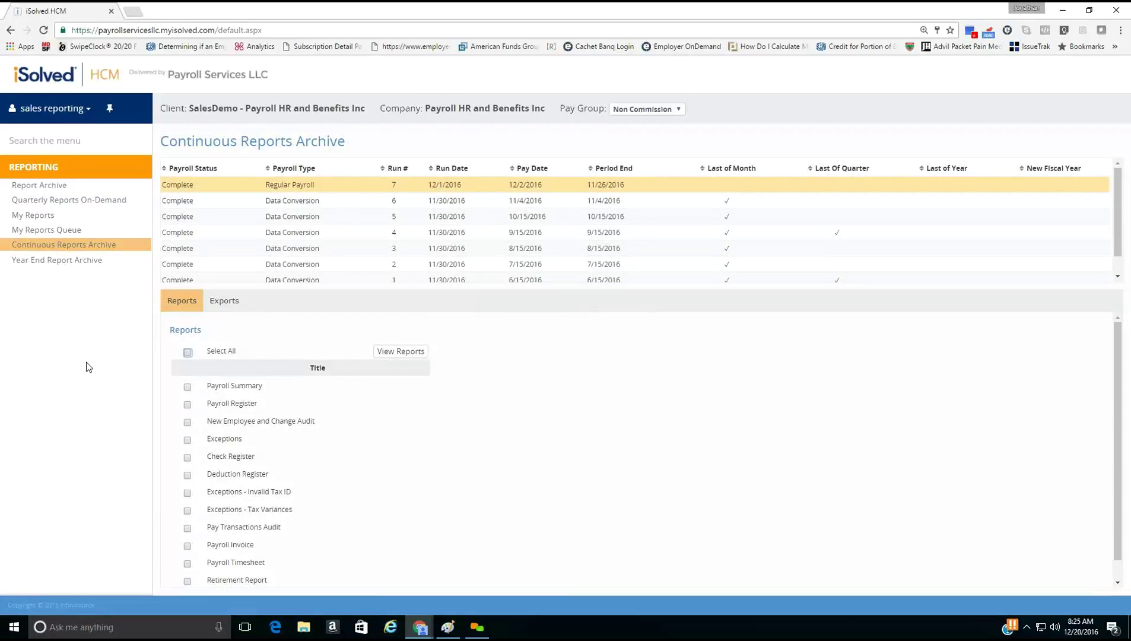
{"action": "left_click", "coordinate": [425, 201]}
{"action": "left_click", "coordinate": [429, 185]}
Select Payroll Summary, Payroll Register and New Employee and Change Audit for that run.
{"action": "left_click", "coordinate": [189, 352]}
{"action": "left_click", "coordinate": [188, 386]}
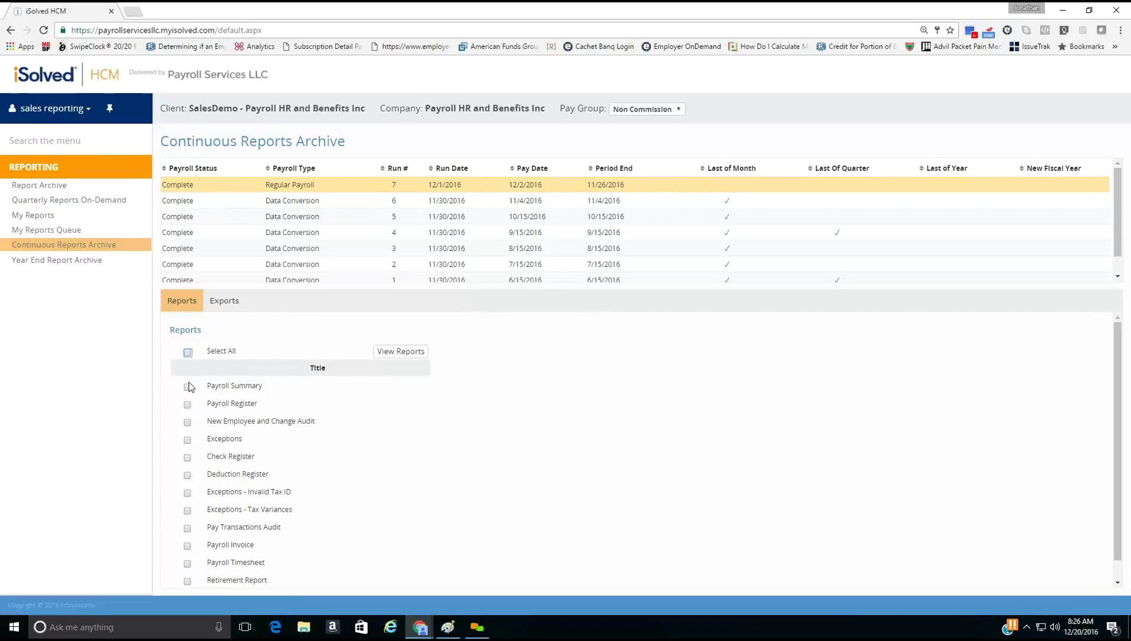
{"action": "left_click", "coordinate": [188, 423]}
Filter My Reports to the Check Register category and view Check Register (By Payroll Run) options.
{"action": "left_click", "coordinate": [38, 218]}
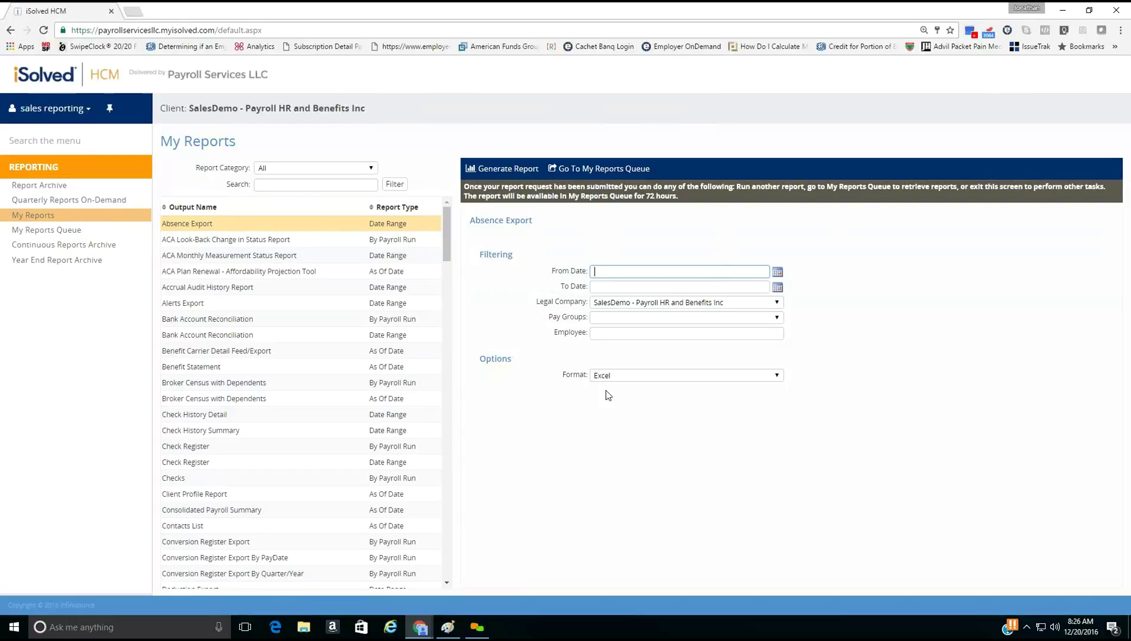
{"action": "left_click", "coordinate": [347, 167]}
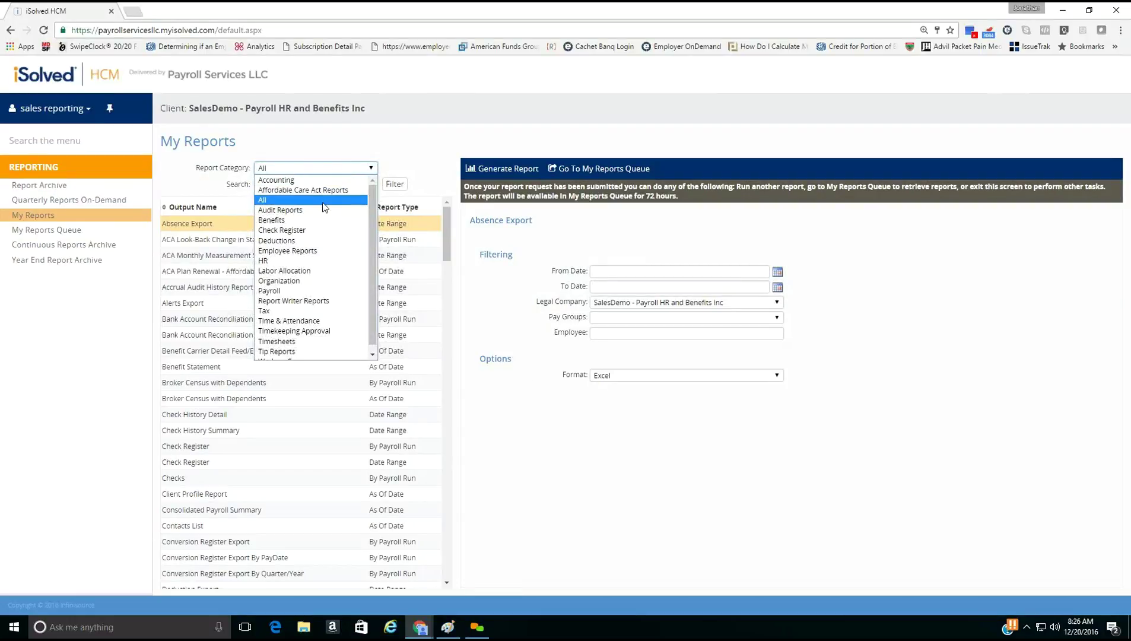
{"action": "left_click", "coordinate": [323, 230]}
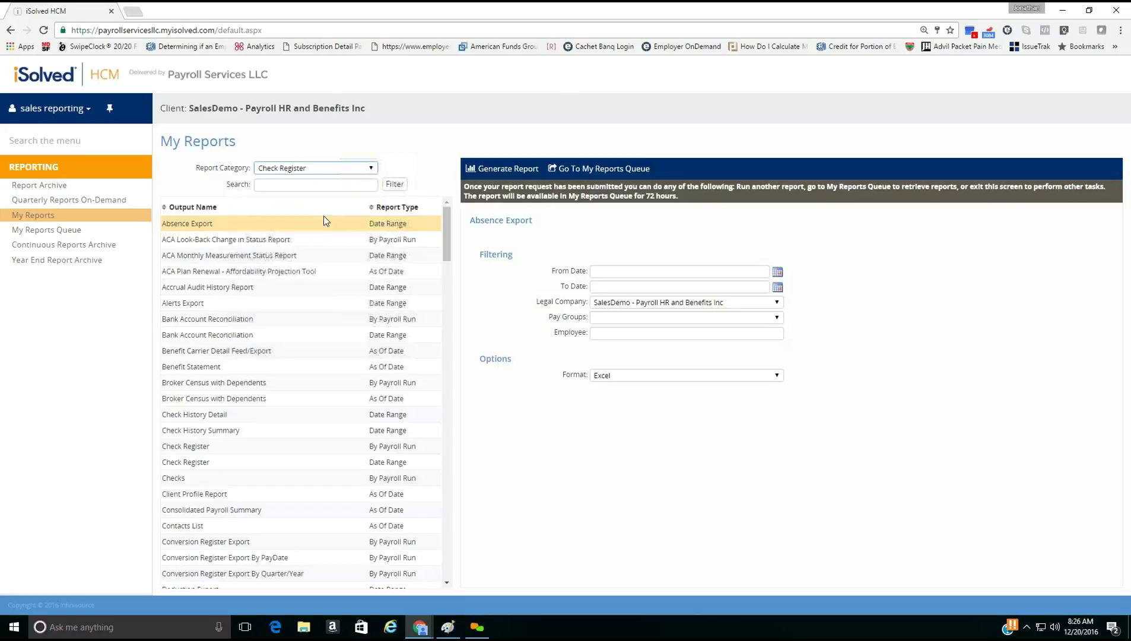
{"action": "left_click", "coordinate": [392, 187]}
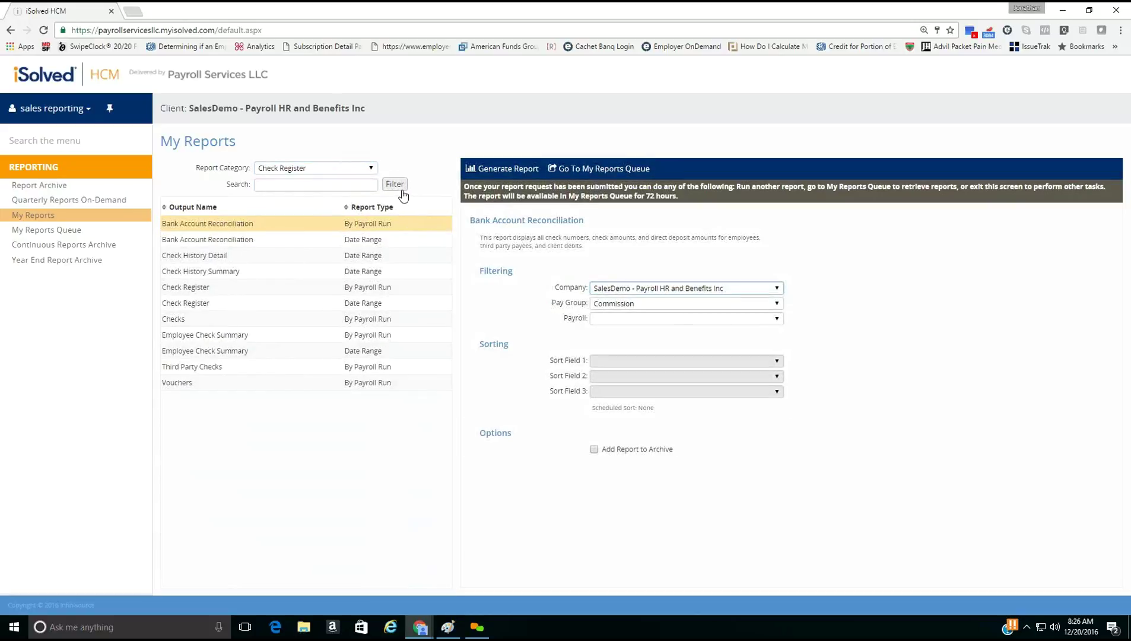
{"action": "left_click", "coordinate": [212, 287]}
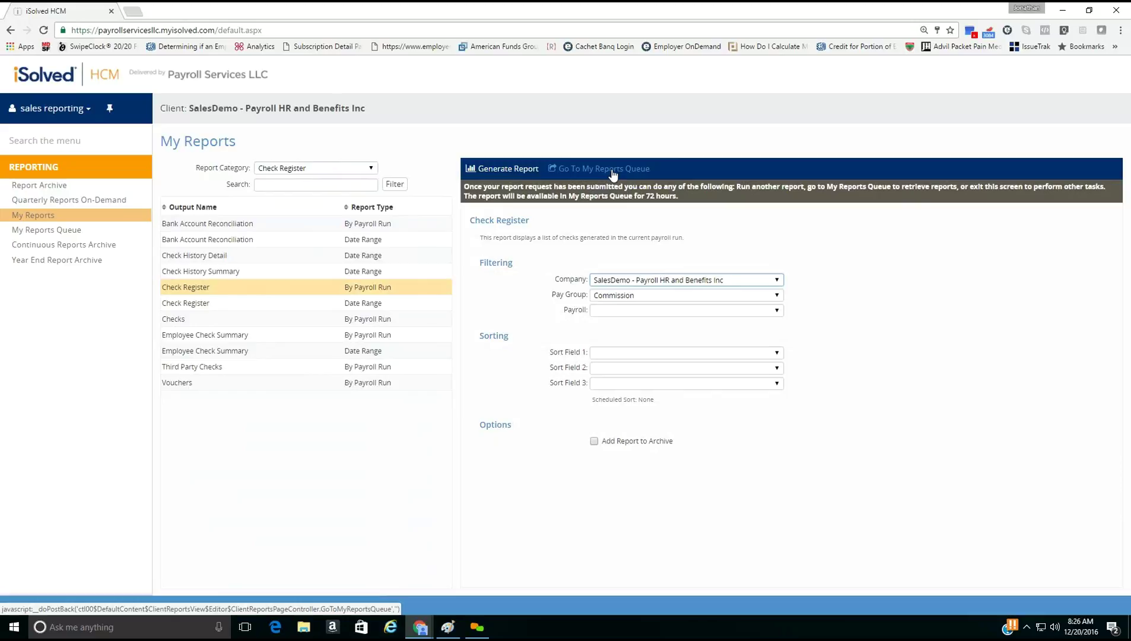
Open My Reports Queue, which shows no requested reports yet.
{"action": "left_click", "coordinate": [39, 231]}
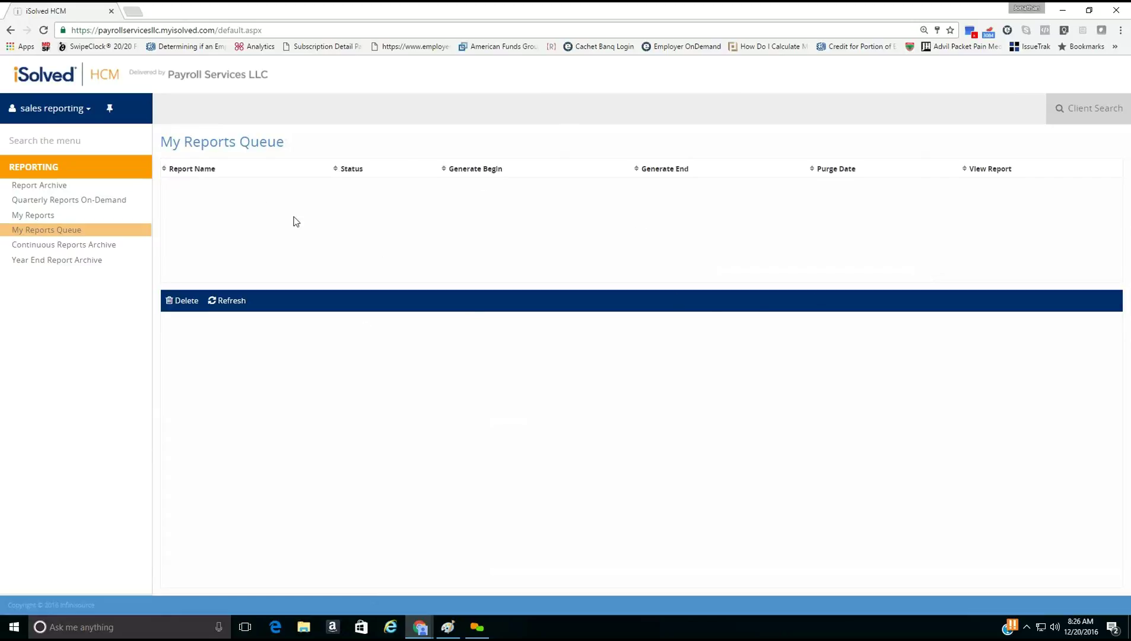
Request a Check Register report for the Non Commission pay group from My Reports.
{"action": "left_click", "coordinate": [25, 215]}
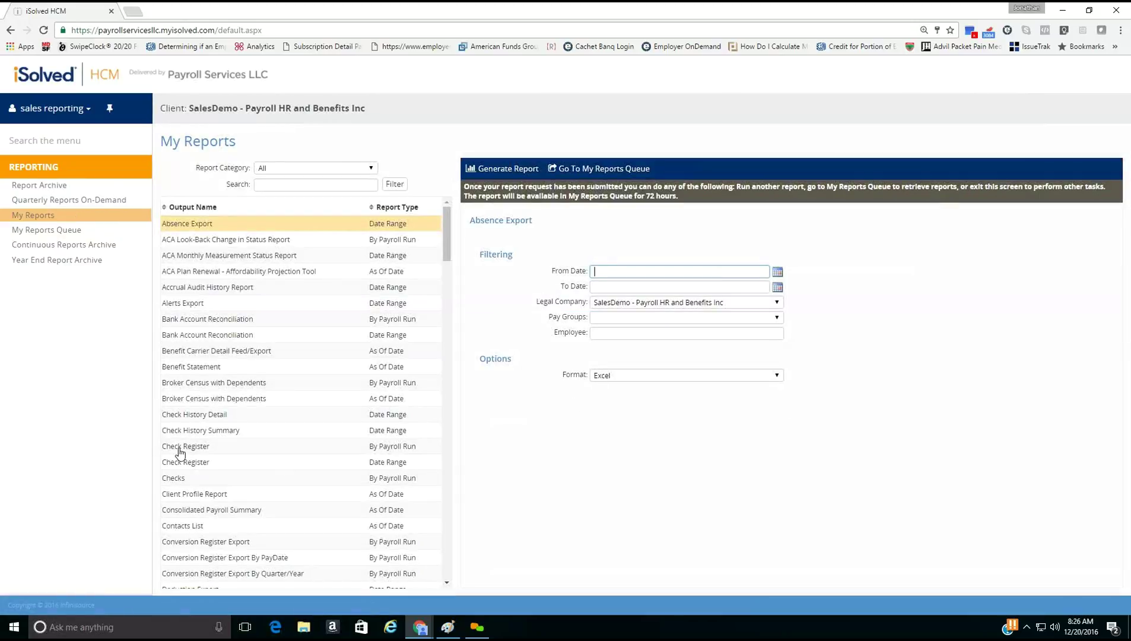
{"action": "left_click", "coordinate": [181, 447]}
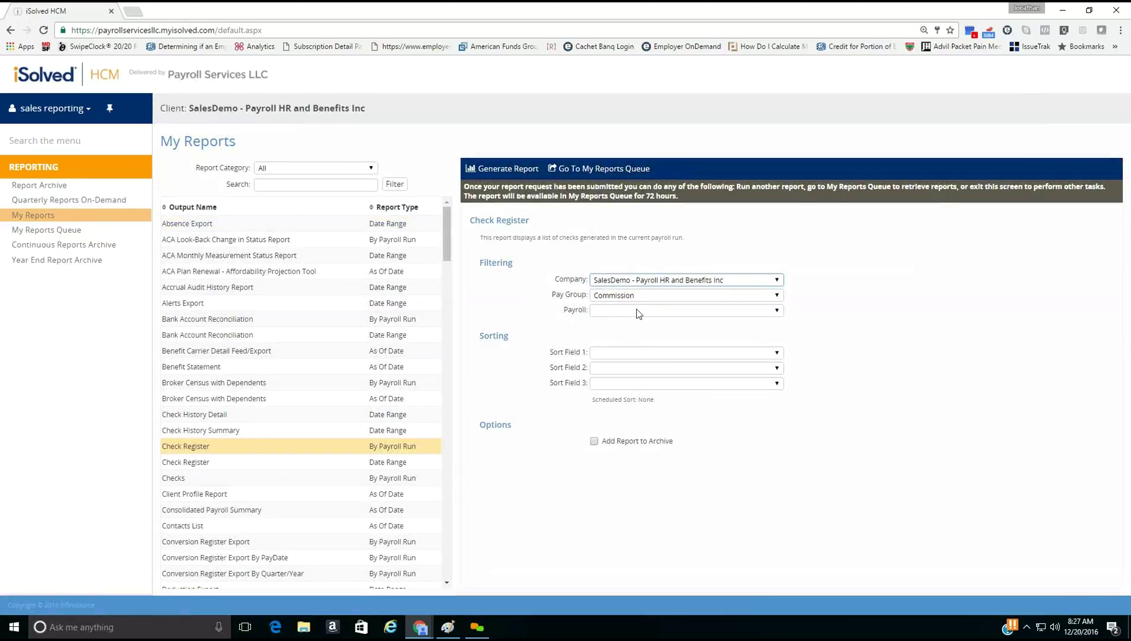
{"action": "left_click", "coordinate": [760, 297]}
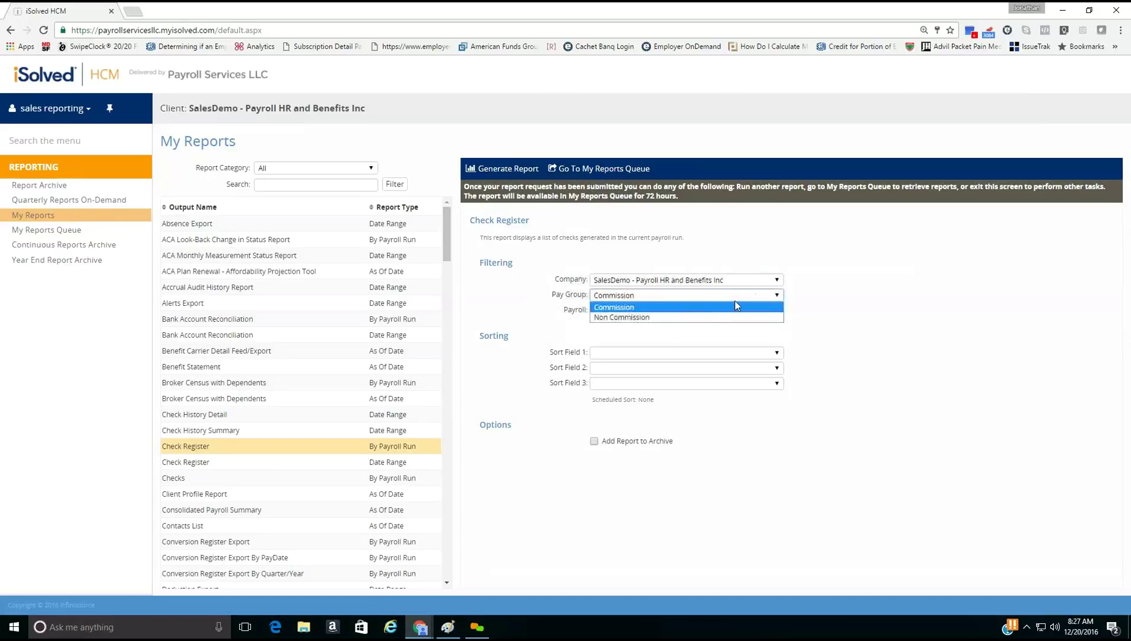
{"action": "left_click", "coordinate": [685, 317]}
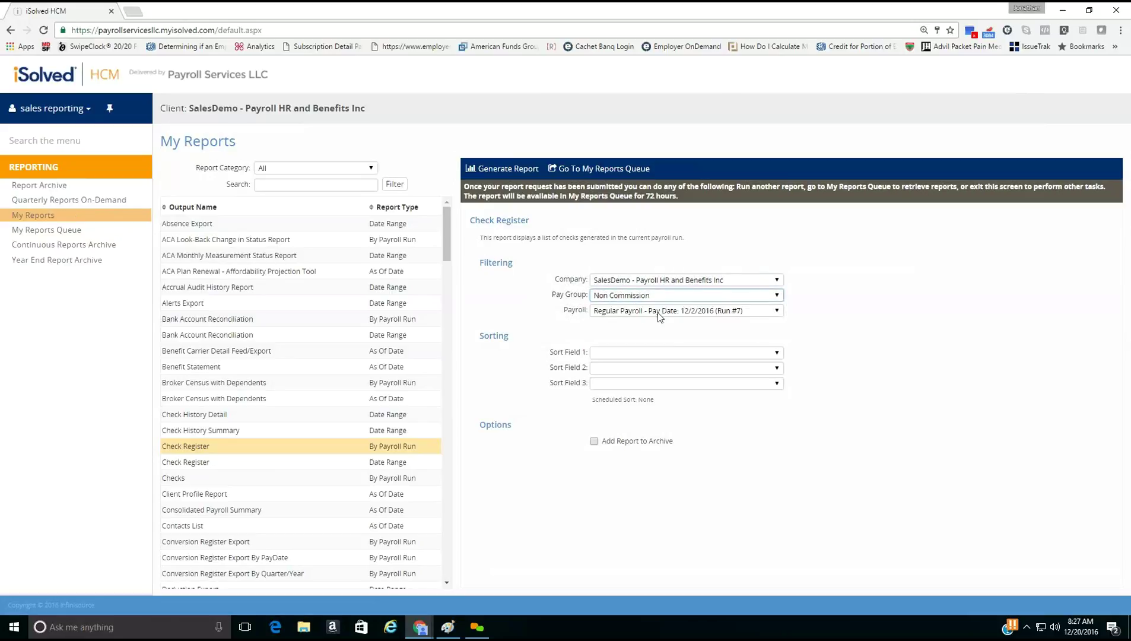
{"action": "left_click", "coordinate": [505, 171]}
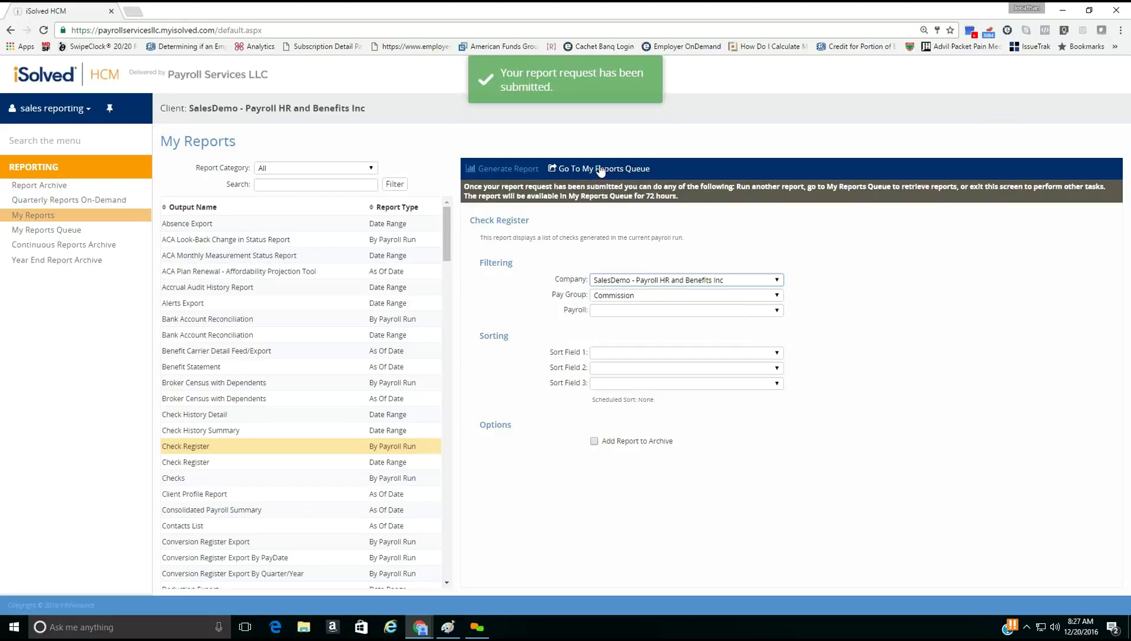
Go to My Reports Queue to see the Check Register request generating.
{"action": "left_click", "coordinate": [42, 230]}
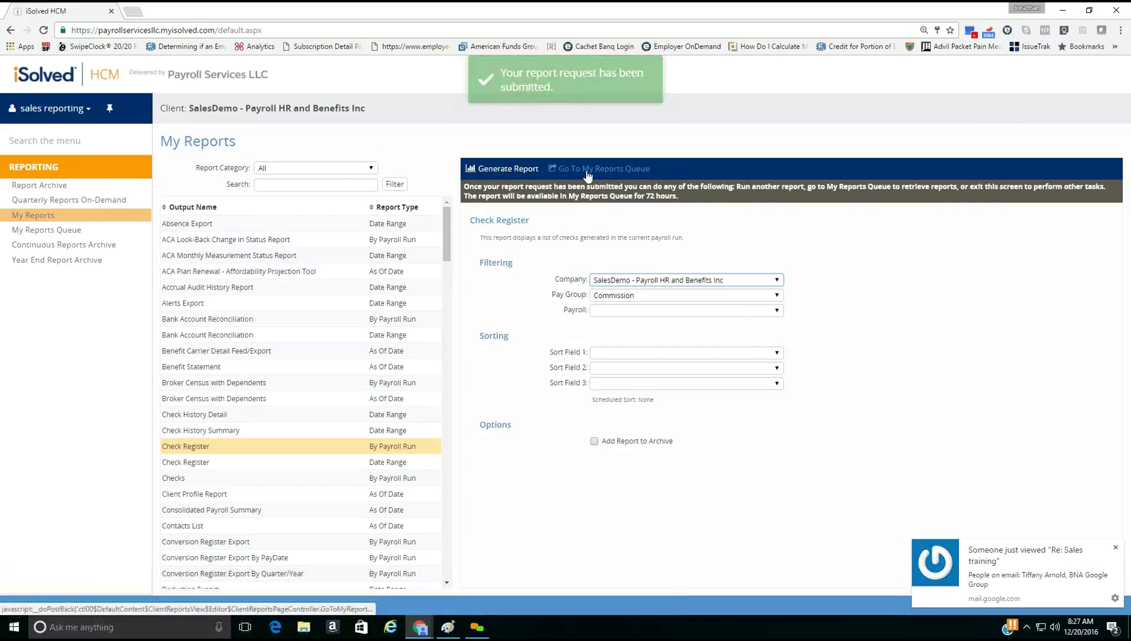
{"action": "left_click", "coordinate": [587, 170]}
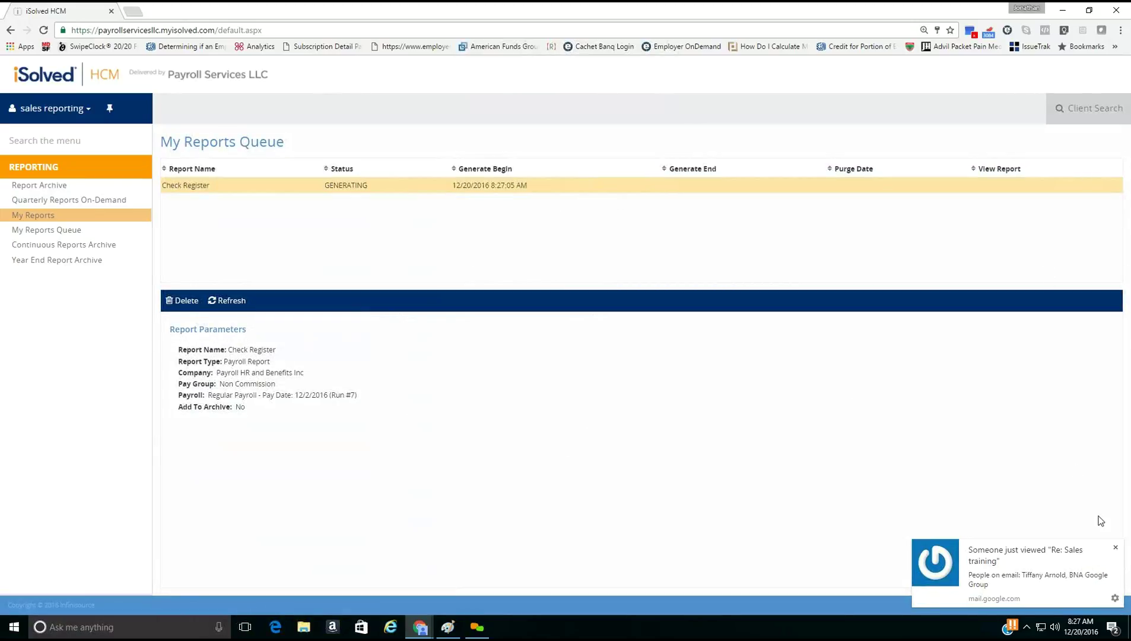
Refresh the queue until the Check Register shows GENERATED with a View Report link.
{"action": "left_click", "coordinate": [1115, 549]}
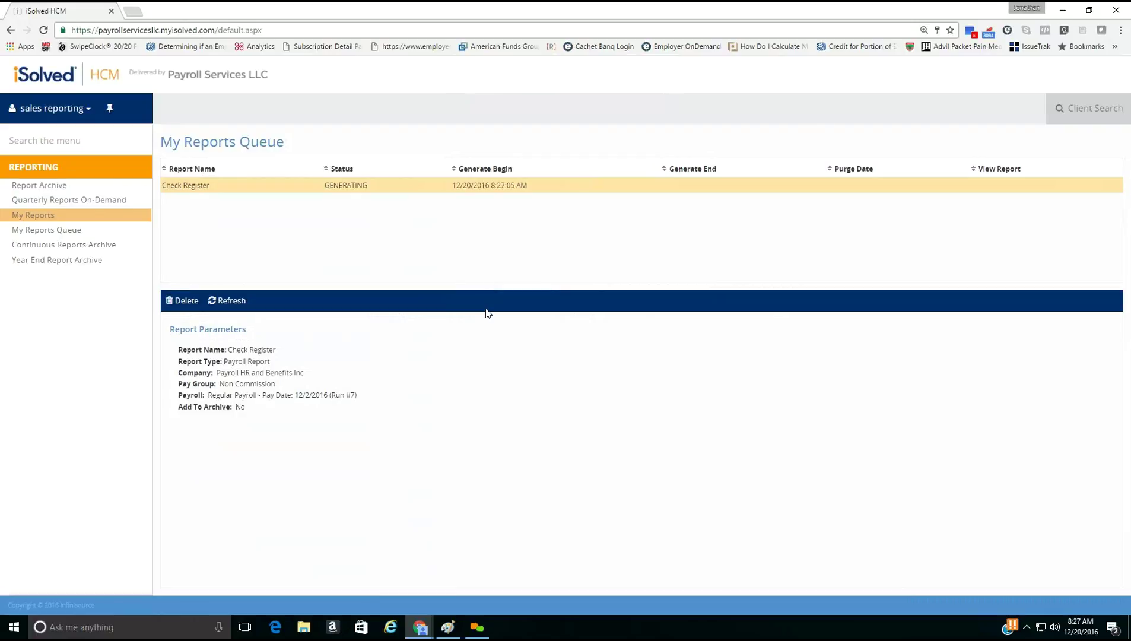
{"action": "left_click", "coordinate": [221, 302]}
{"action": "left_click", "coordinate": [237, 308]}
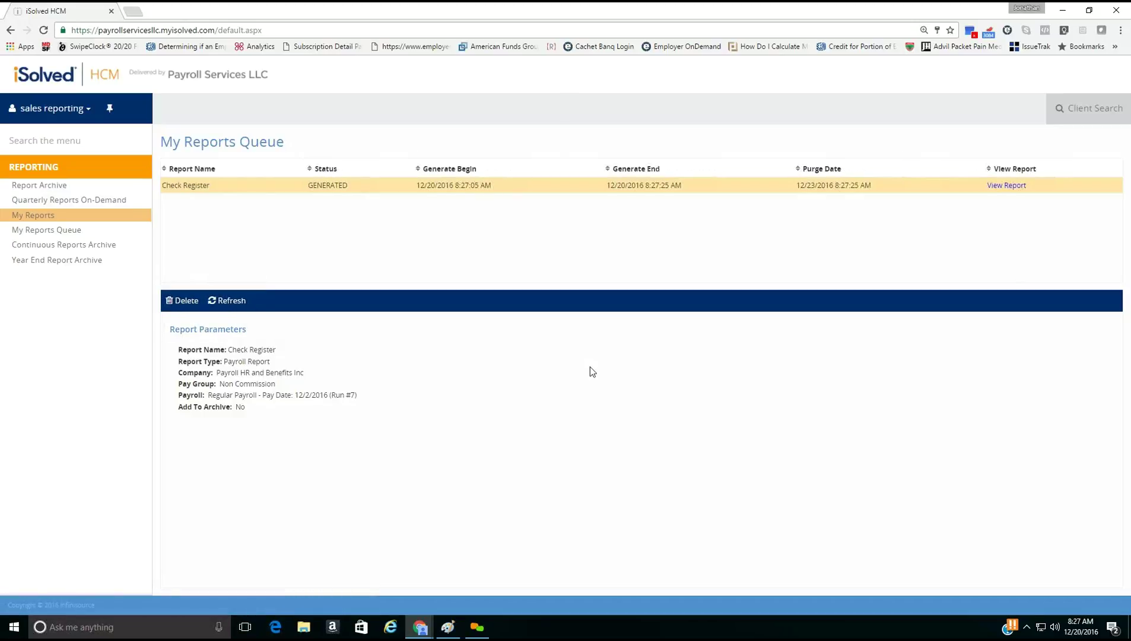